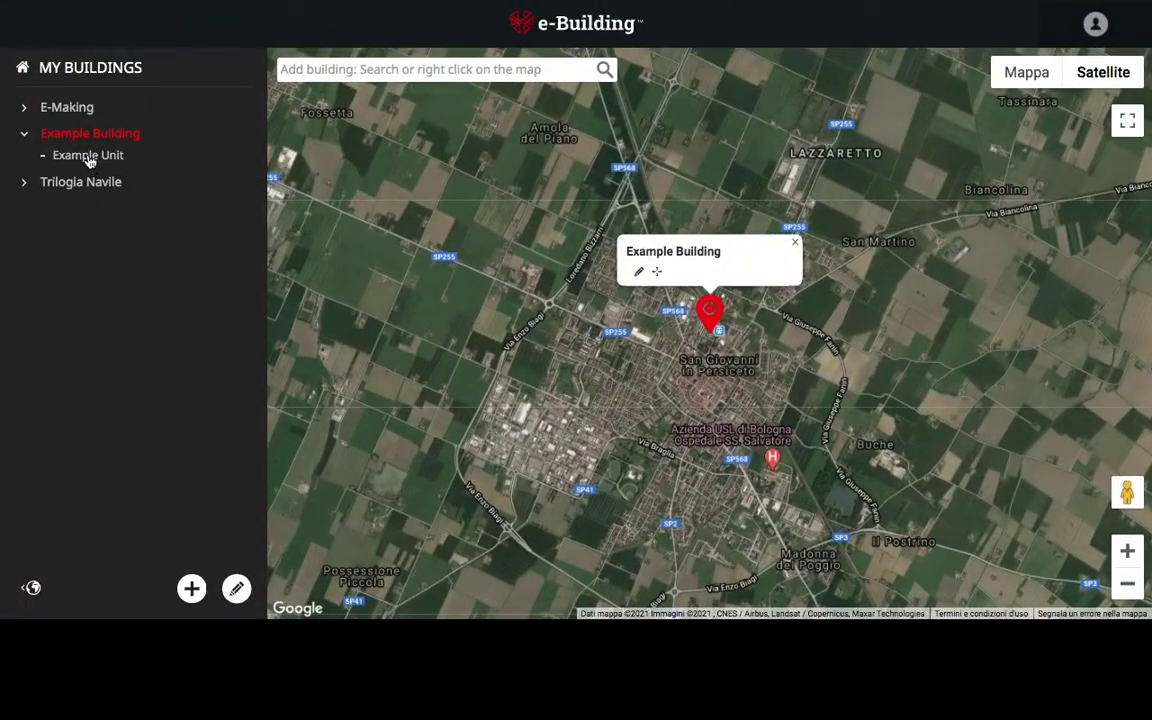
Open Example Unit of Example Building and begin adding a new point cloud to its models.
{"action": "left_click", "coordinate": [88, 156]}
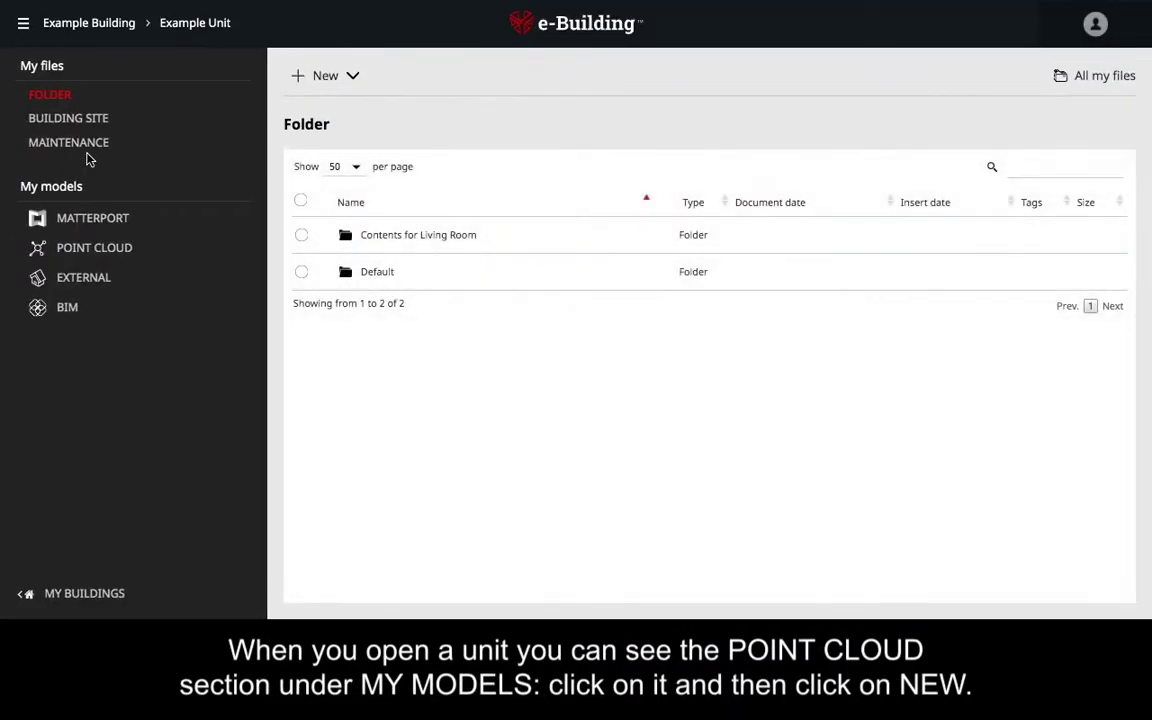
{"action": "left_click", "coordinate": [86, 252]}
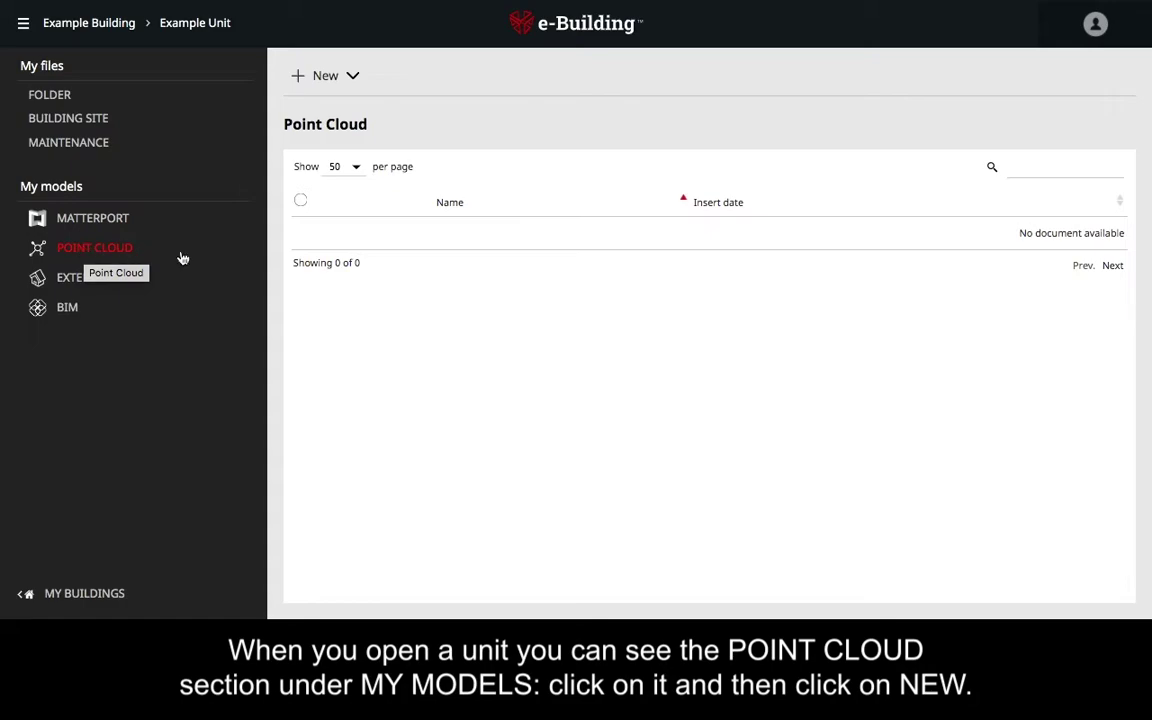
{"action": "left_click", "coordinate": [323, 80]}
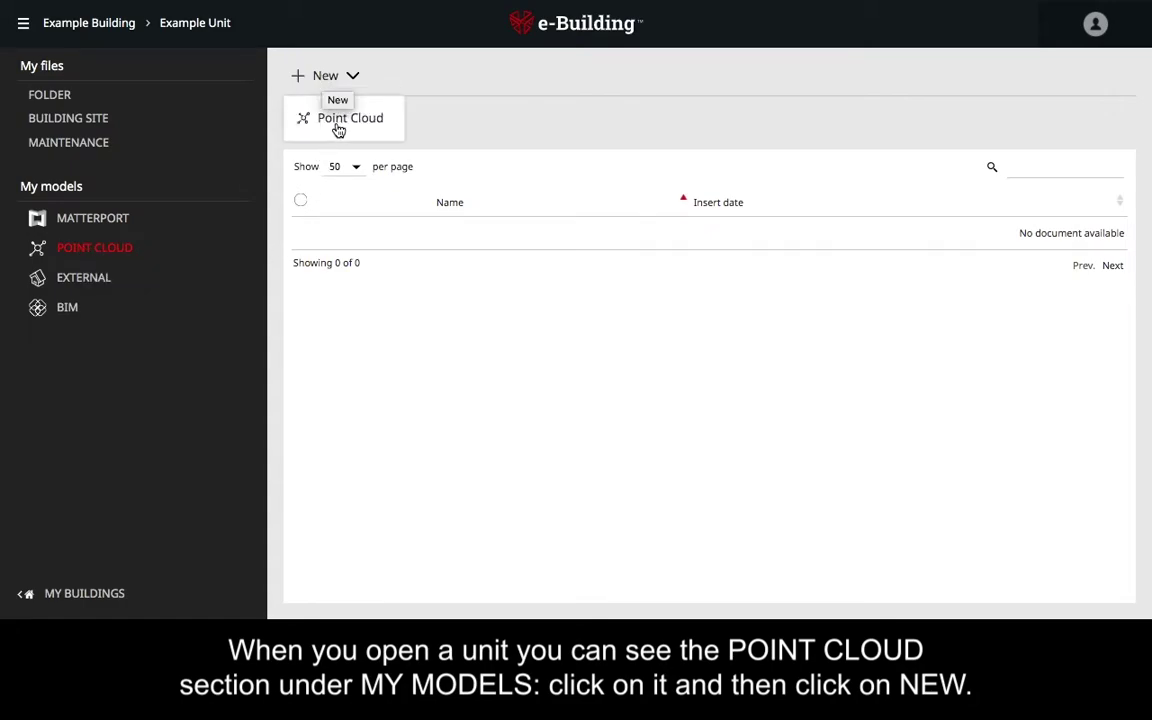
{"action": "left_click", "coordinate": [338, 124]}
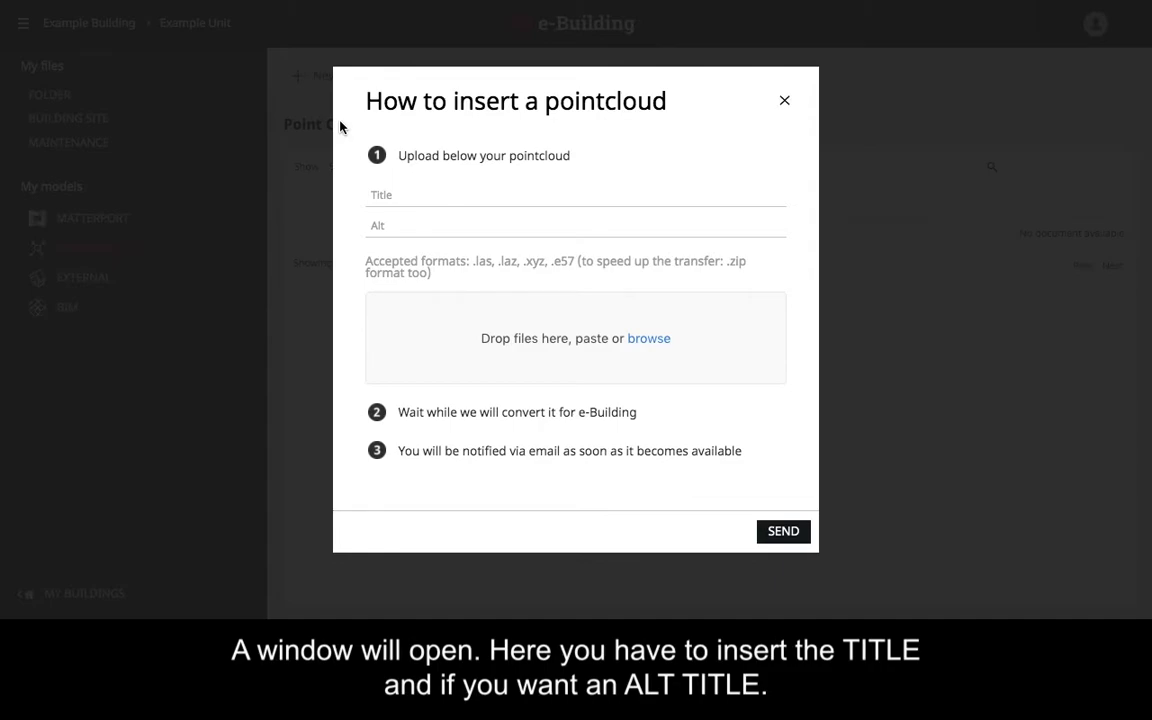
Title the point cloud "Point Cloud Test" and enter "by" plus the author's first name as its alt title.
{"action": "type", "text": "Point Cloud"}
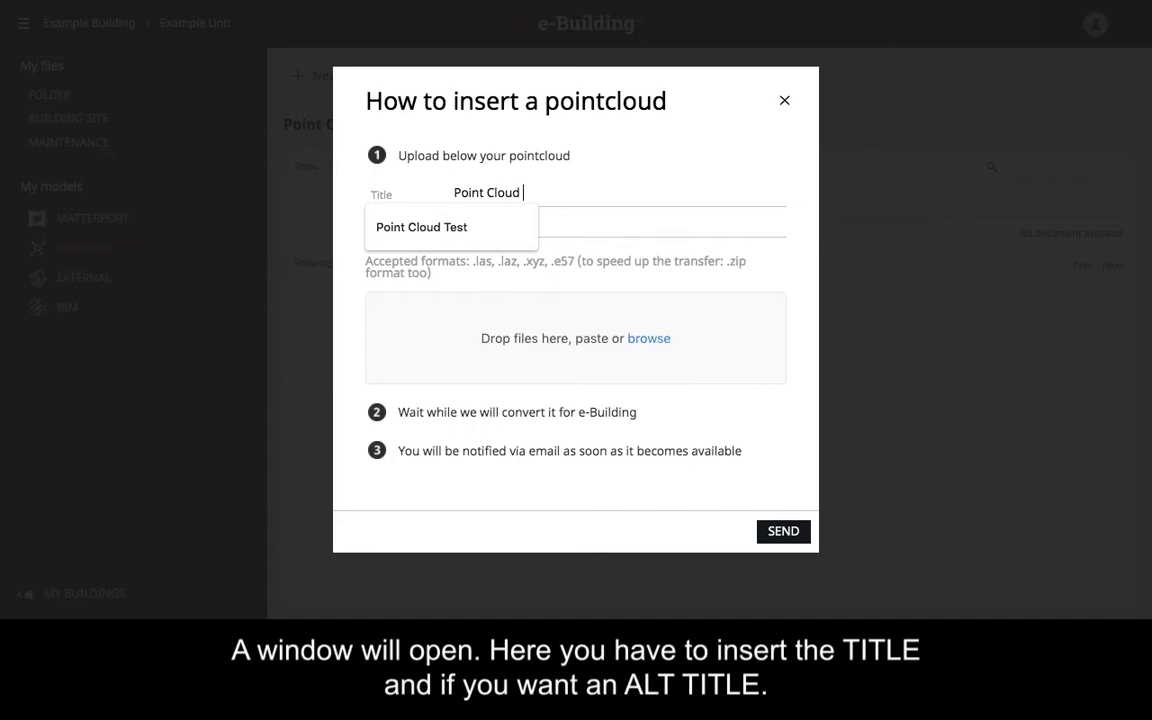
{"action": "type", "text": " Test"}
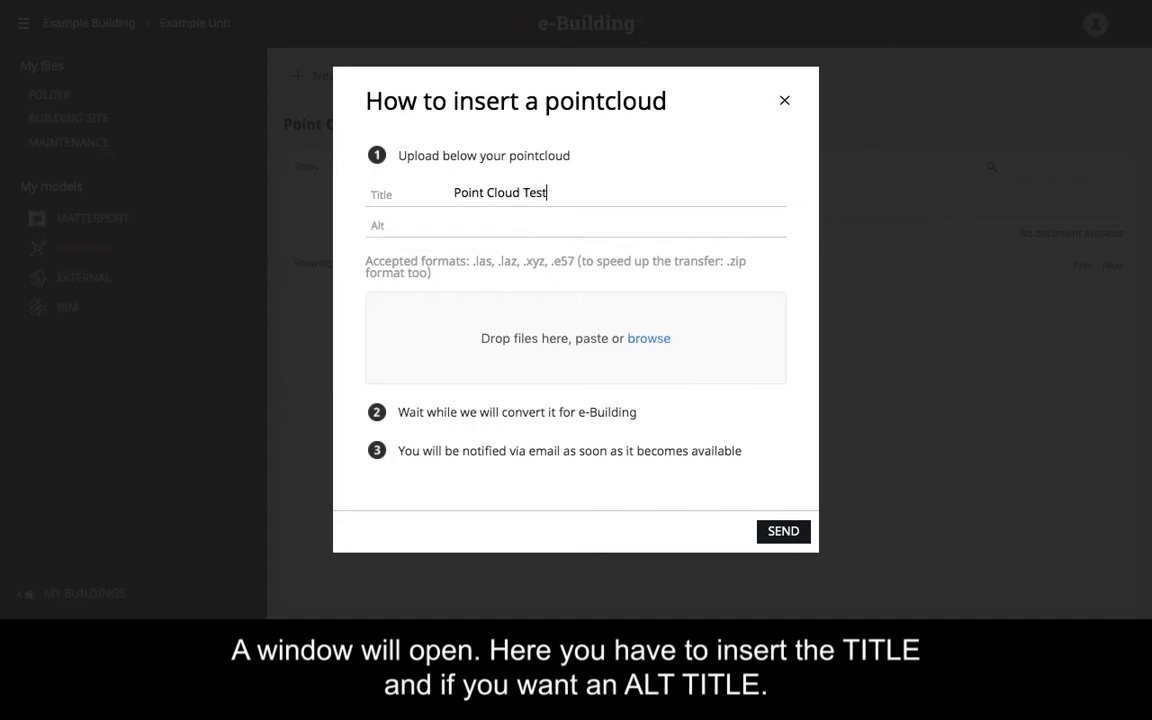
{"action": "left_click", "coordinate": [465, 229]}
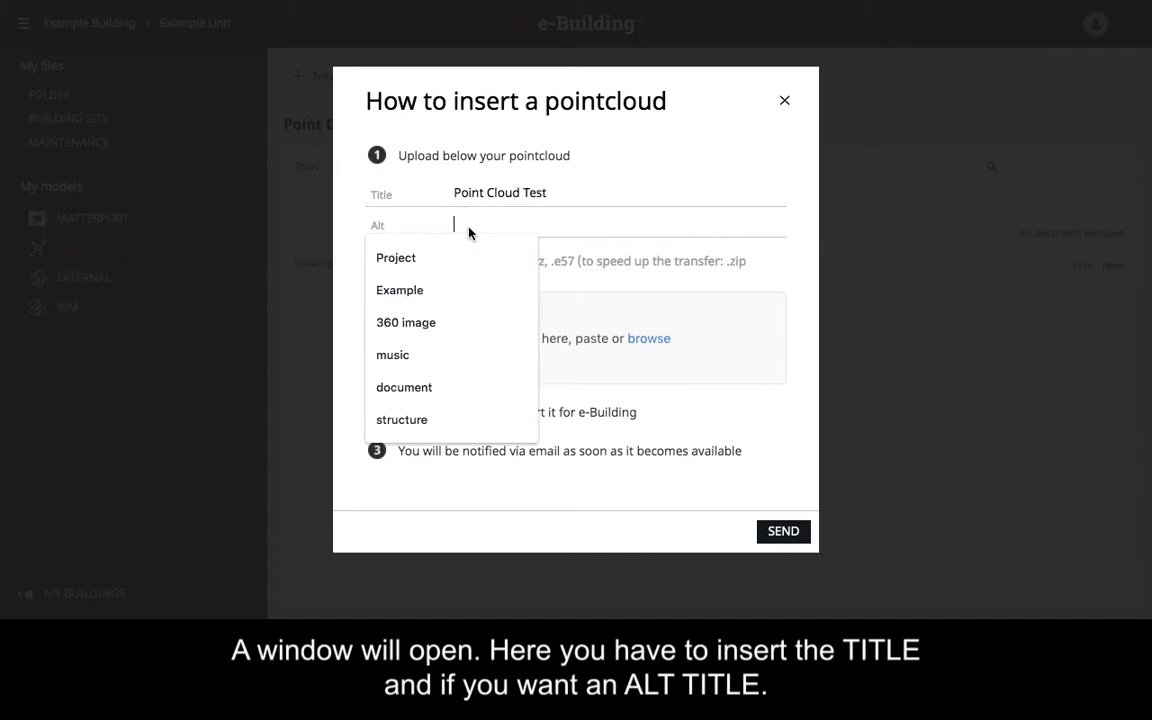
{"action": "type", "text": "by Federico"}
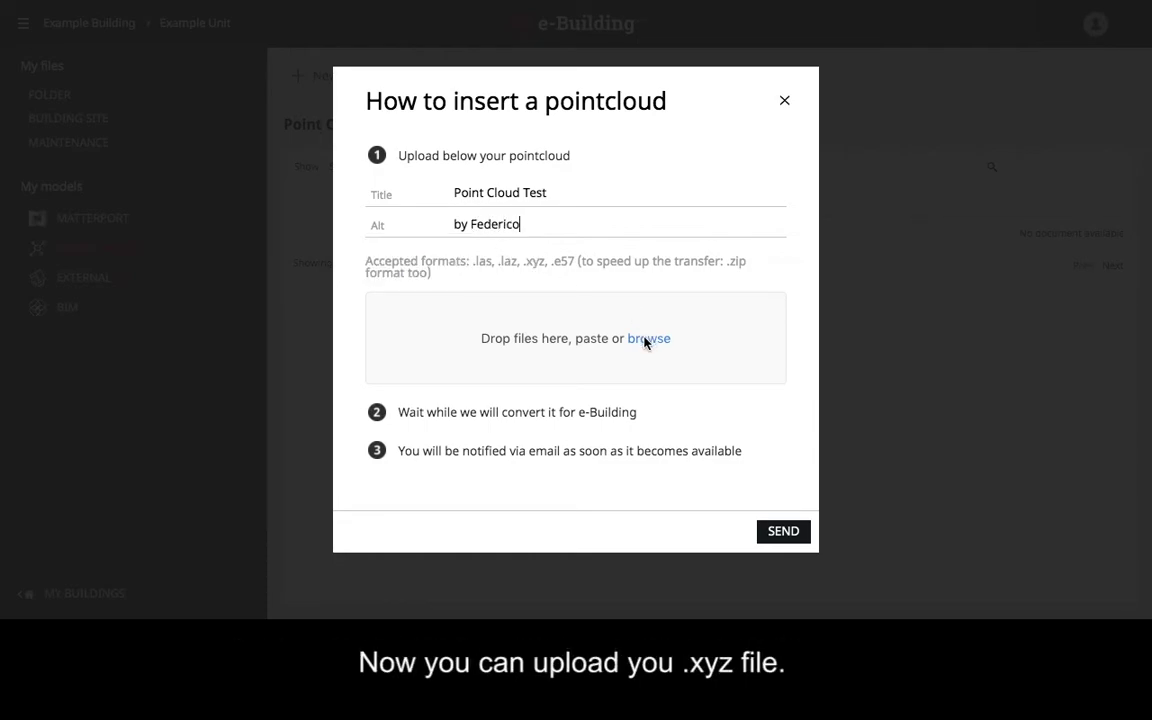
Attach the file point cloud test.xyz to the point cloud upload and send it for conversion.
{"action": "left_click", "coordinate": [645, 342]}
{"action": "left_click", "coordinate": [690, 127]}
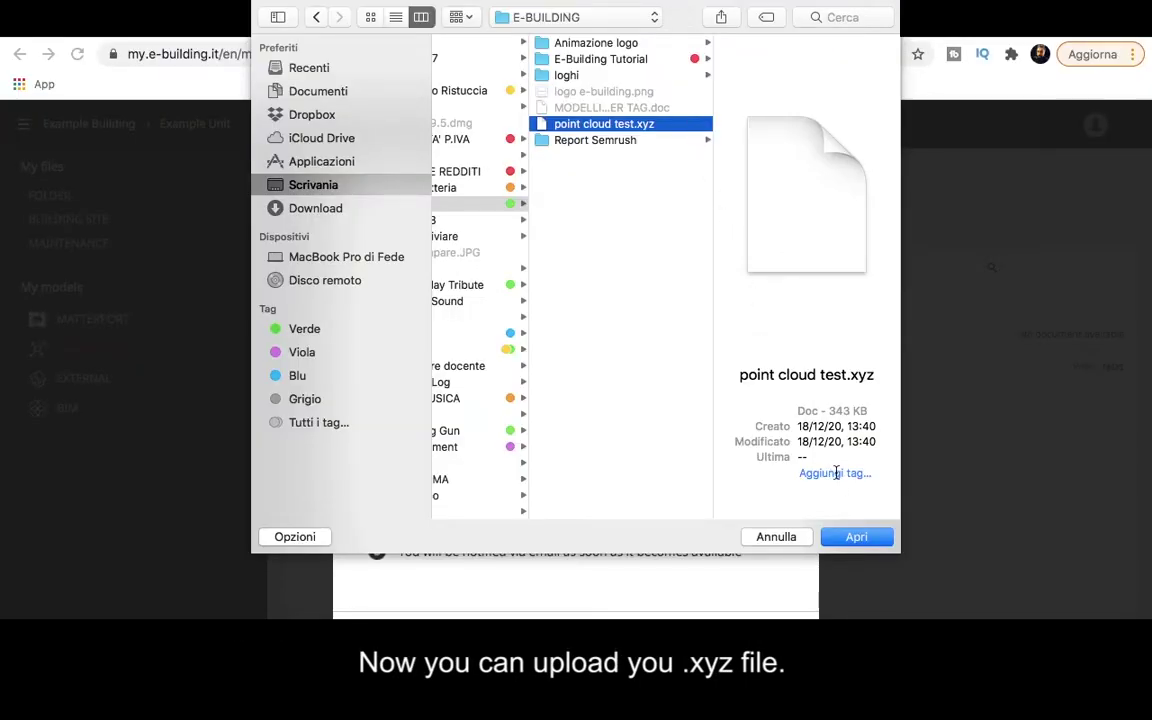
{"action": "left_click", "coordinate": [849, 536]}
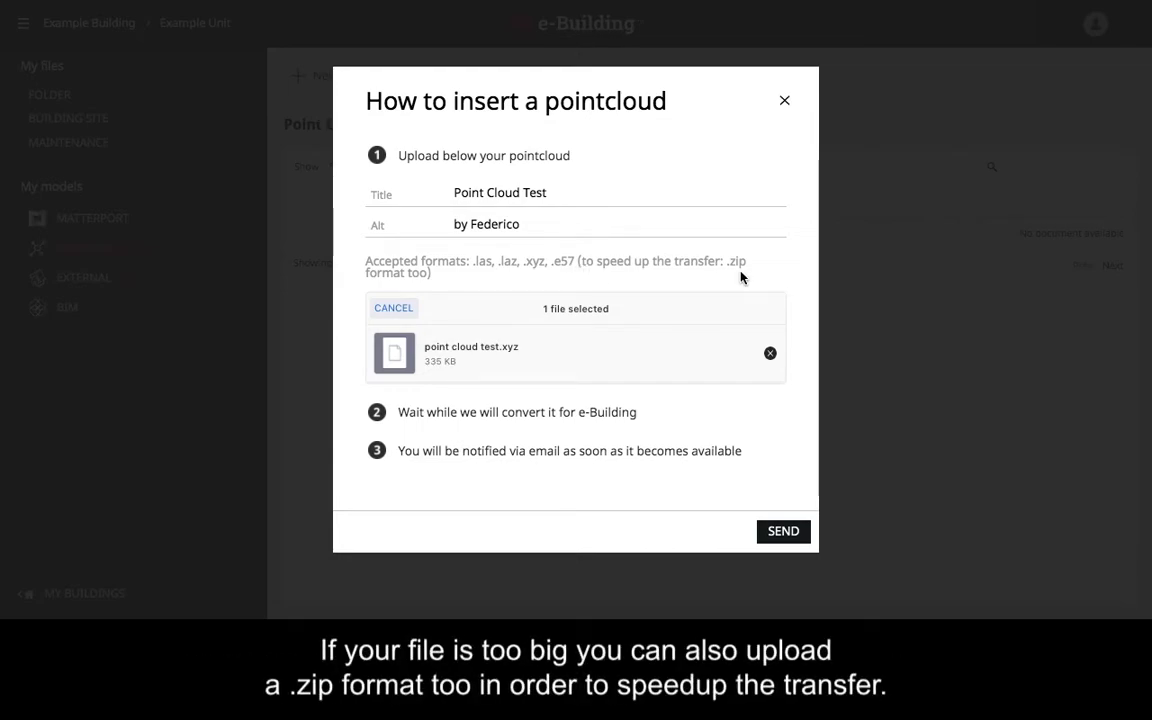
{"action": "left_click", "coordinate": [784, 538]}
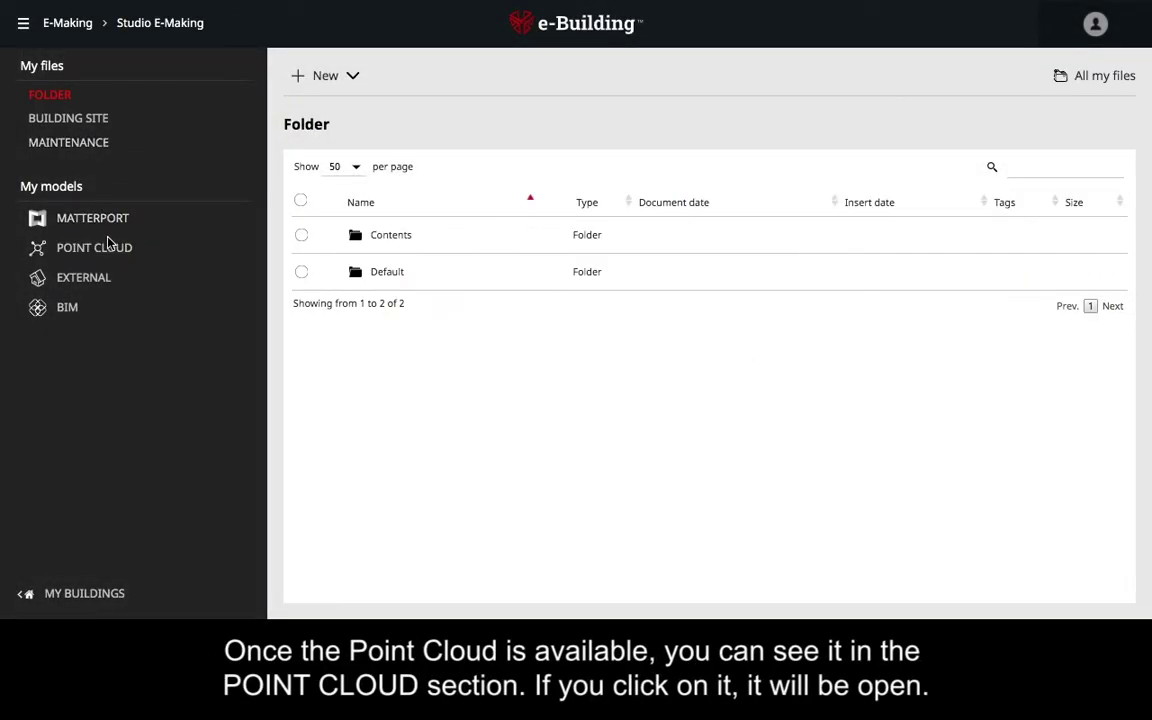
Open Point Cloud Test from the Studio E-Making unit and hide the unit's navigation sidebar.
{"action": "left_click", "coordinate": [100, 248]}
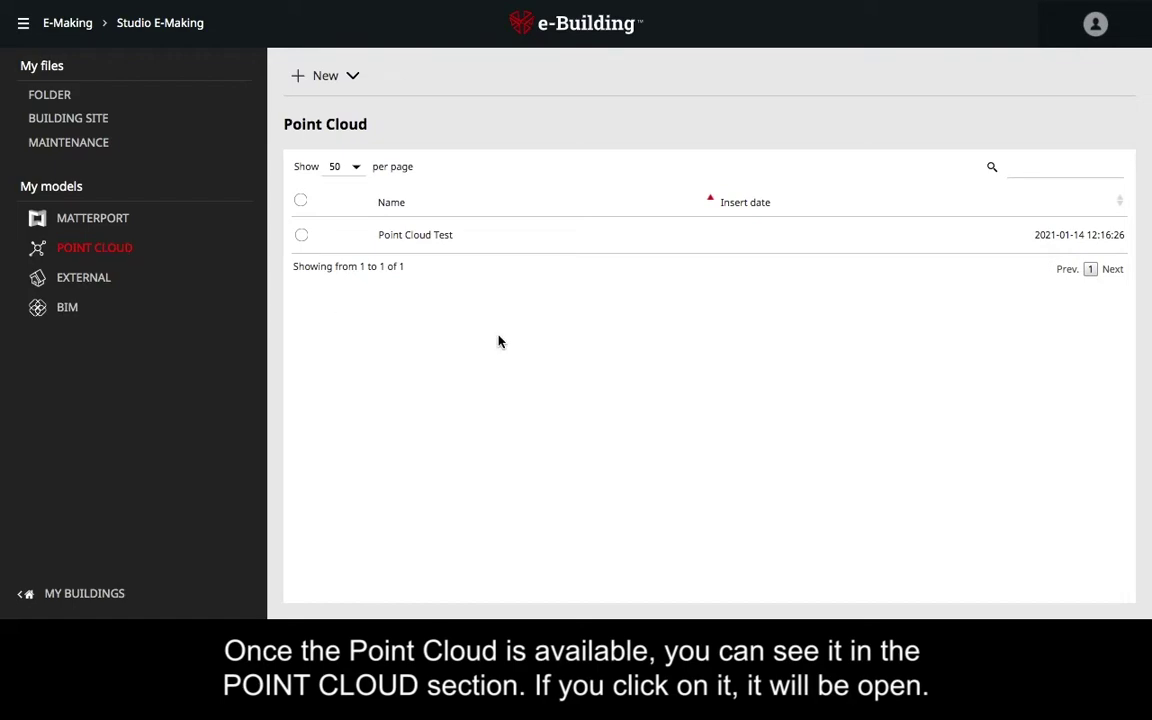
{"action": "left_click", "coordinate": [432, 238]}
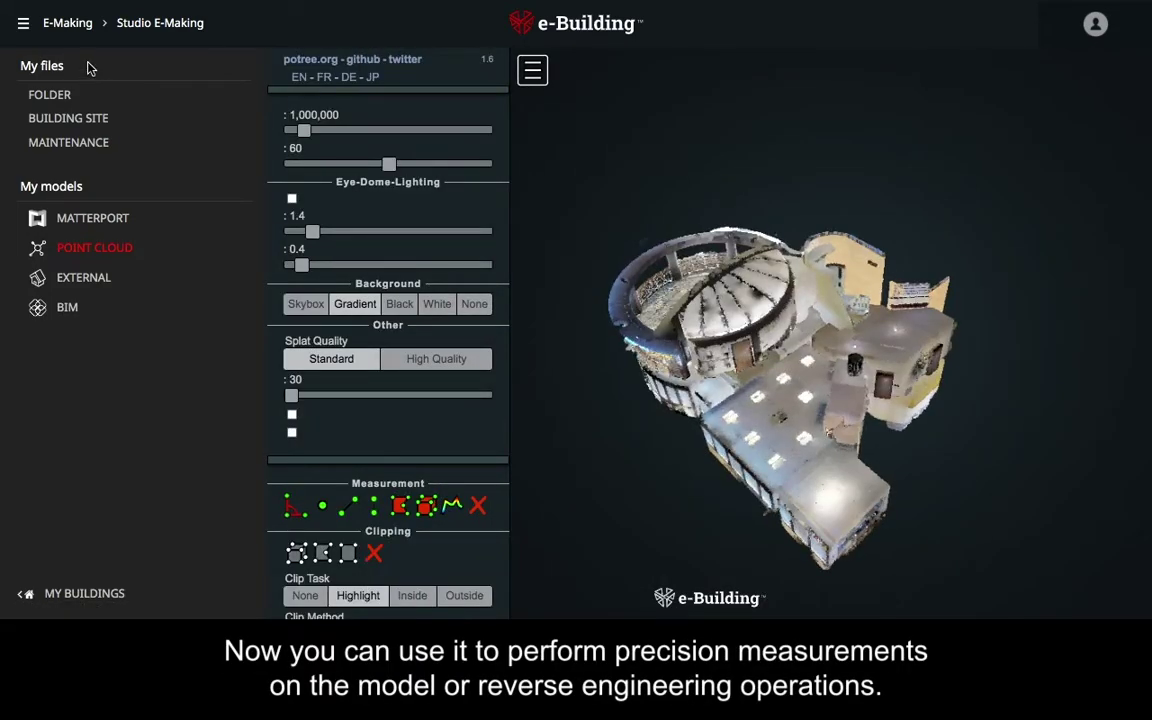
{"action": "left_click", "coordinate": [23, 27]}
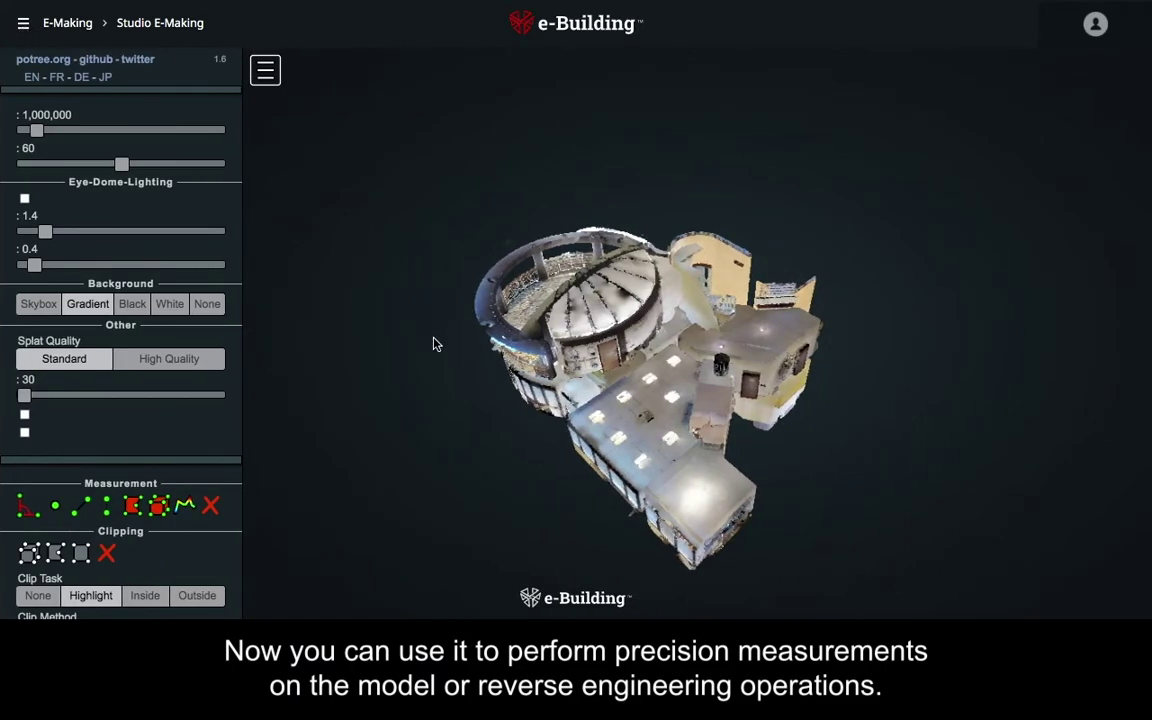
Set the point cloud viewer's point budget to 3,443,000 and its field of view to 39.
{"action": "left_click_drag", "start_coordinate": [434, 365], "coordinate": [497, 347]}
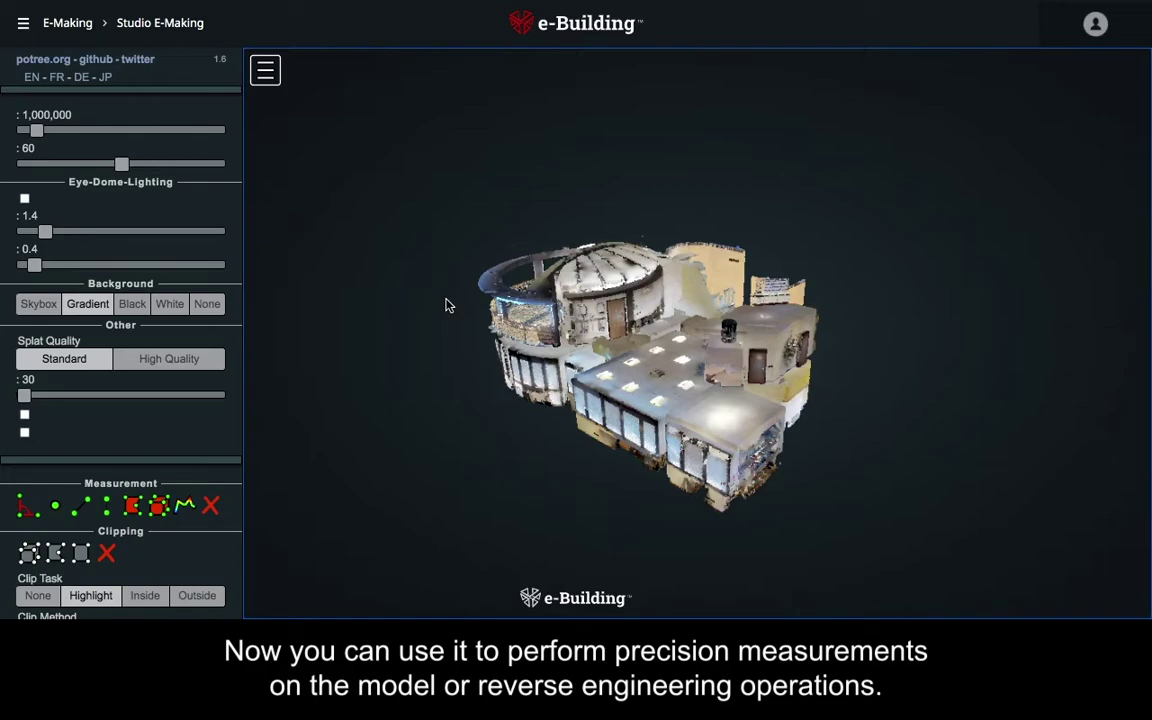
{"action": "left_click_drag", "start_coordinate": [36, 132], "coordinate": [67, 165]}
Preview Eye-Dome-Lighting on the model with adjusted radius and strength, and switch it off again.
{"action": "left_click", "coordinate": [25, 199]}
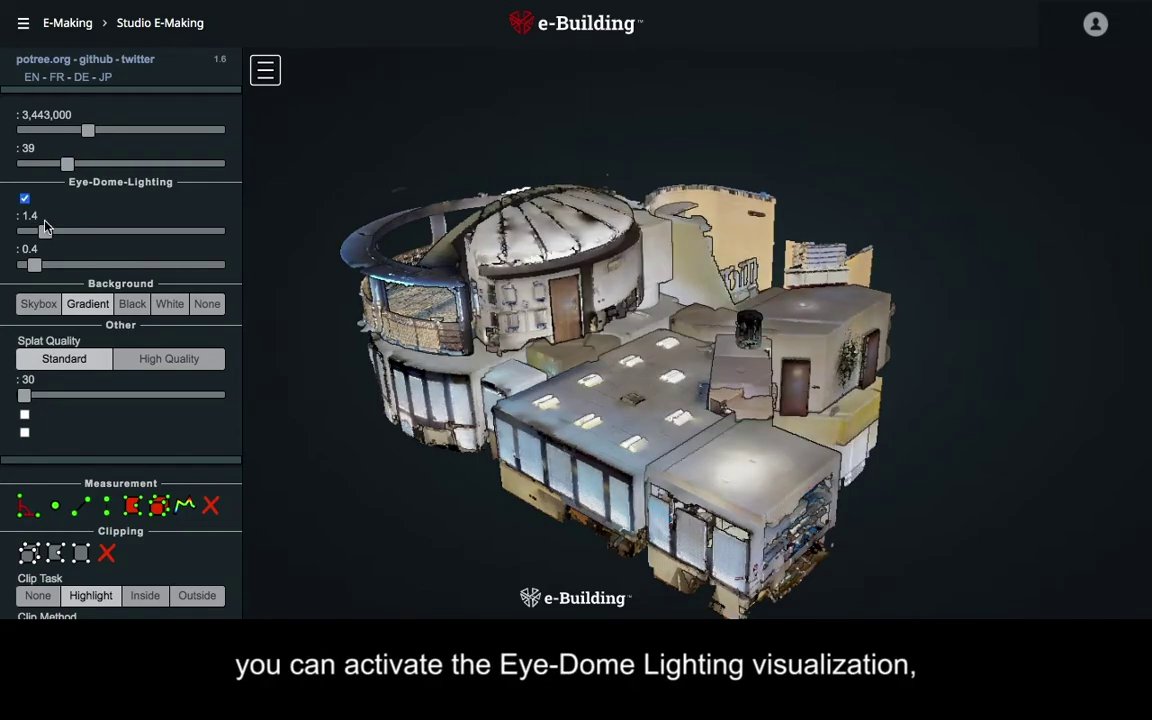
{"action": "mouse_move", "coordinate": [45, 232]}
{"action": "left_mouse_down"}
{"action": "mouse_move", "coordinate": [78, 232]}
{"action": "mouse_move", "coordinate": [47, 232]}
{"action": "mouse_move", "coordinate": [53, 265]}
{"action": "mouse_move", "coordinate": [118, 265]}
{"action": "mouse_move", "coordinate": [33, 262]}
{"action": "left_mouse_up"}
{"action": "left_click", "coordinate": [25, 199]}
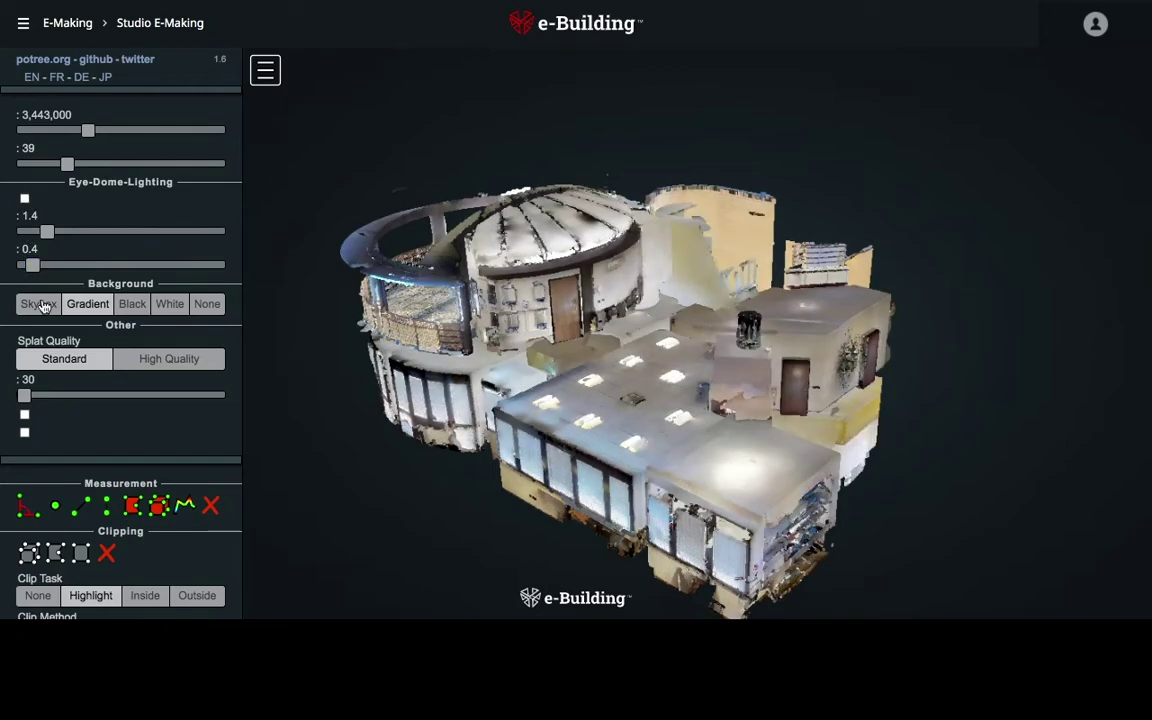
Try the Skybox, Gradient, Black and White backgrounds behind the point cloud.
{"action": "left_click", "coordinate": [40, 305]}
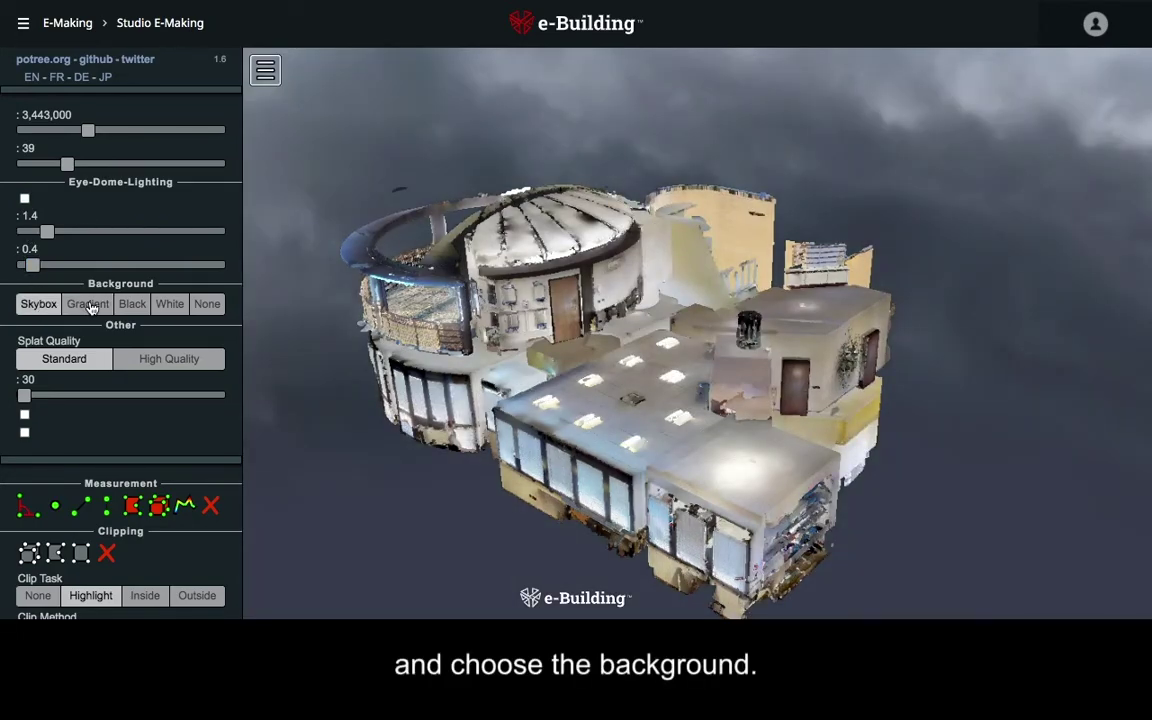
{"action": "left_click", "coordinate": [89, 305]}
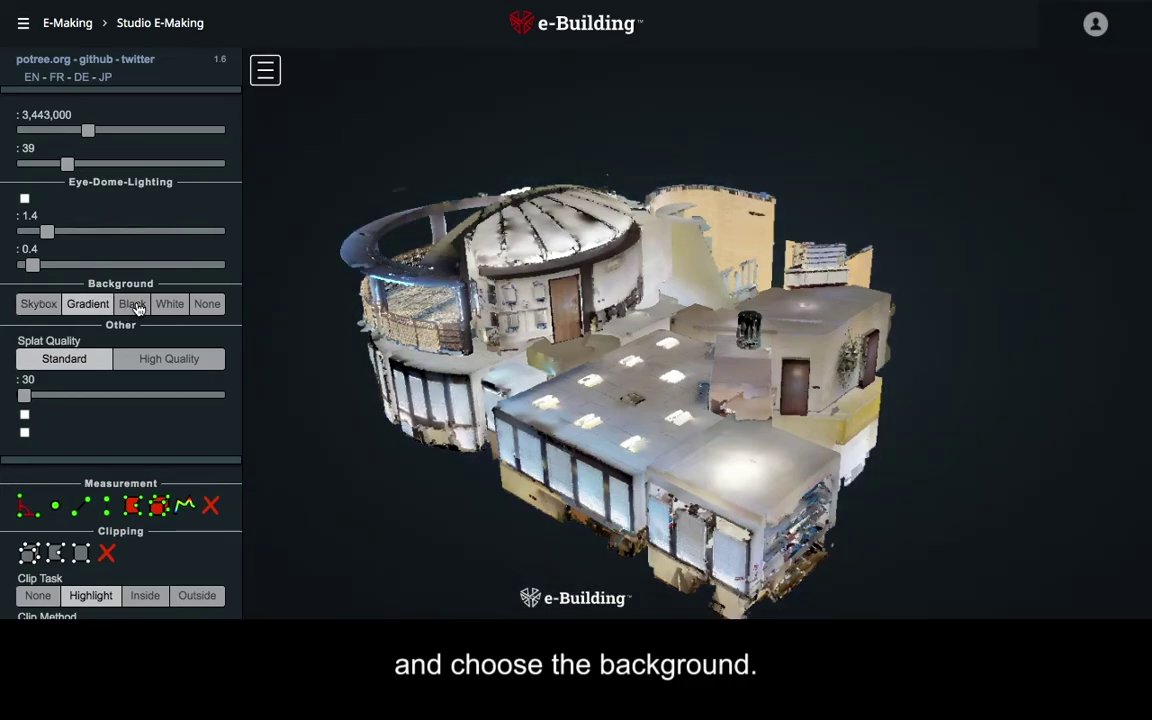
{"action": "left_click", "coordinate": [134, 305]}
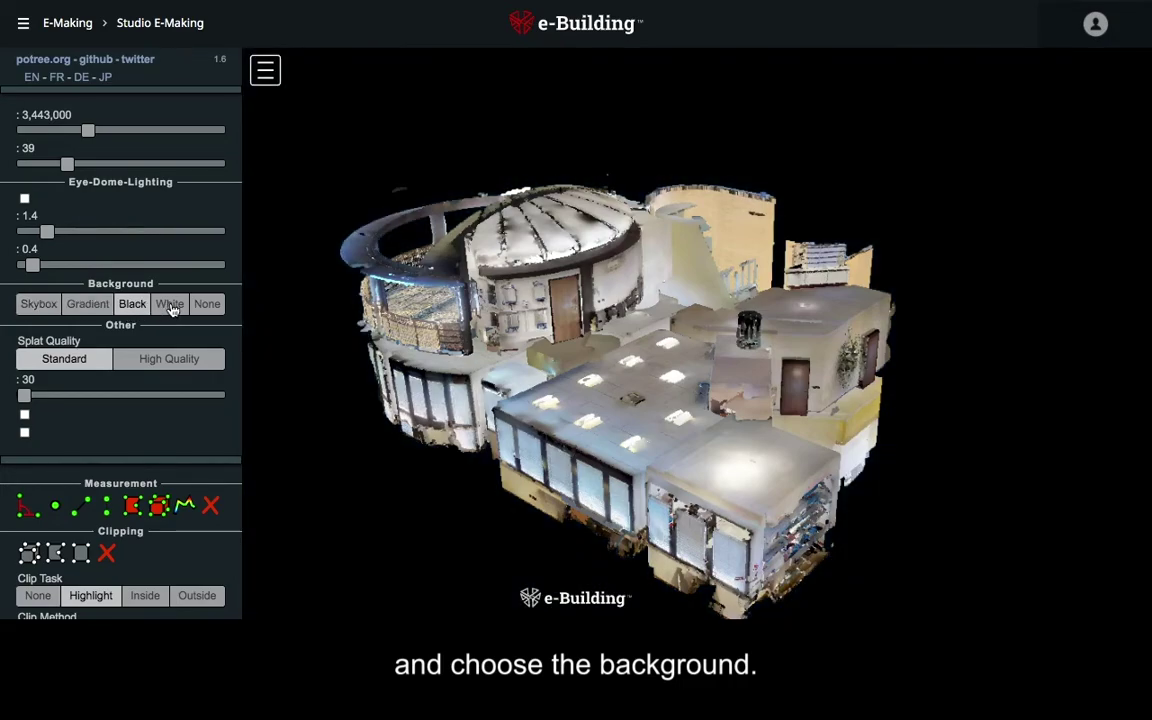
{"action": "left_click", "coordinate": [170, 305]}
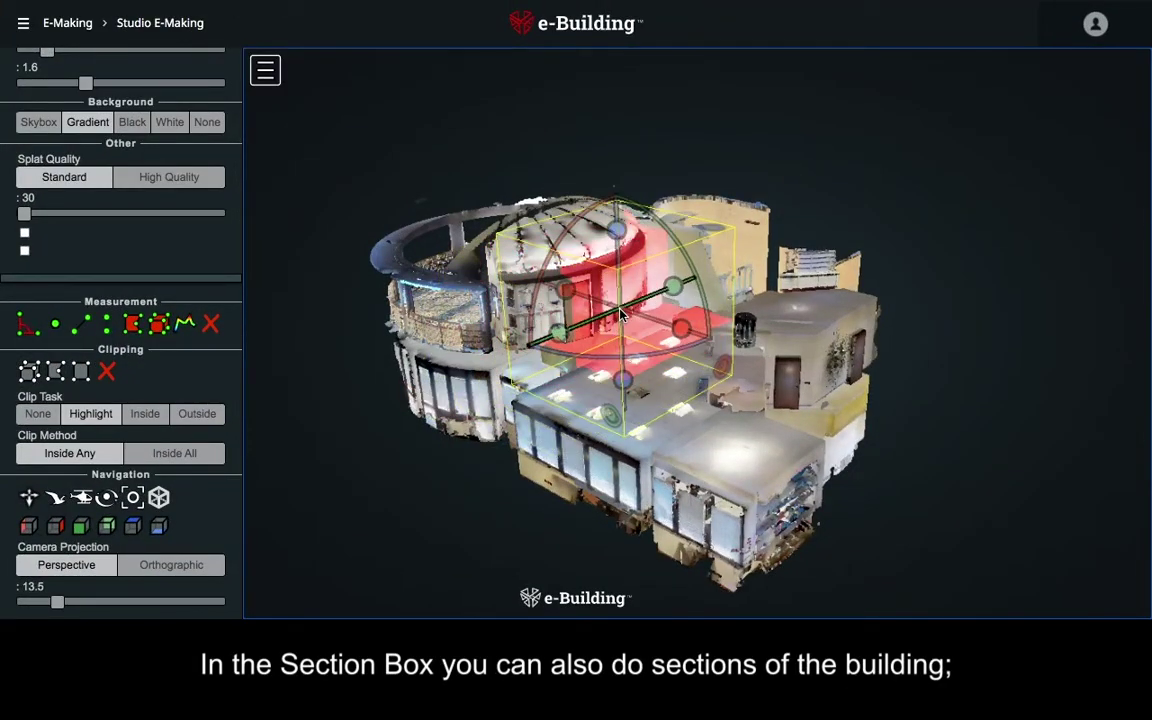
Enlarge the clipping box lengthwise and downward over the building's round section and set the clip task to Inside.
{"action": "left_click_drag", "start_coordinate": [620, 313], "coordinate": [738, 222]}
{"action": "left_click_drag", "start_coordinate": [558, 332], "coordinate": [459, 373]}
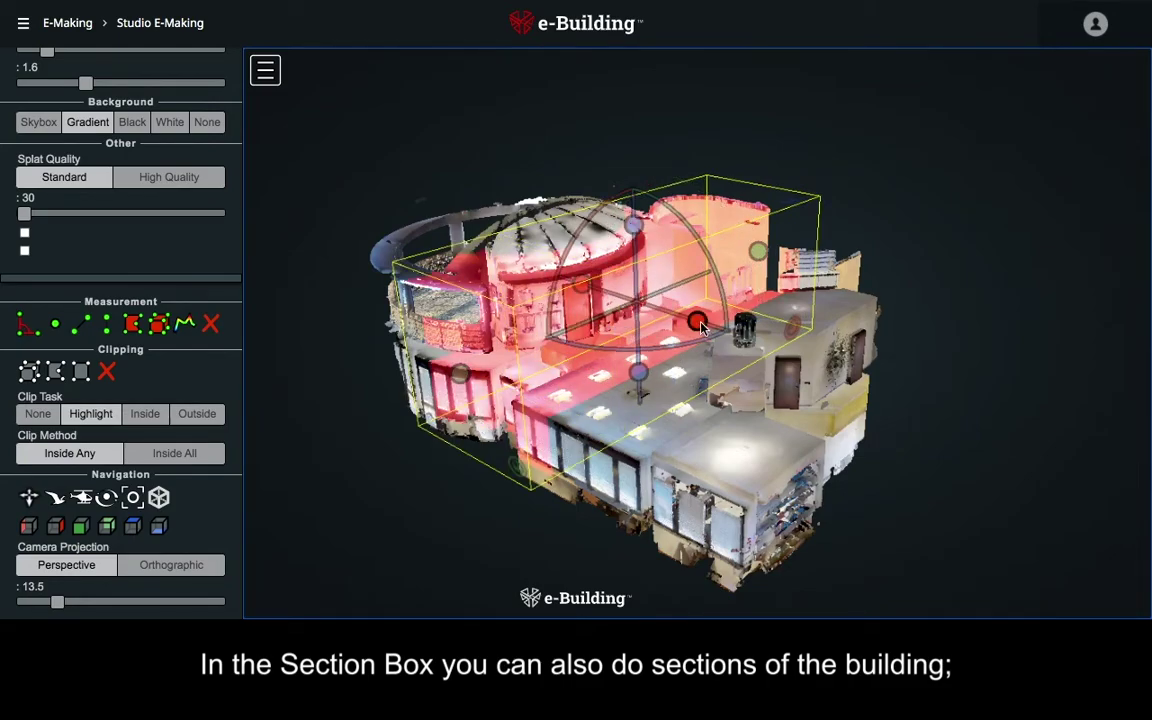
{"action": "left_click_drag", "start_coordinate": [641, 379], "coordinate": [640, 428]}
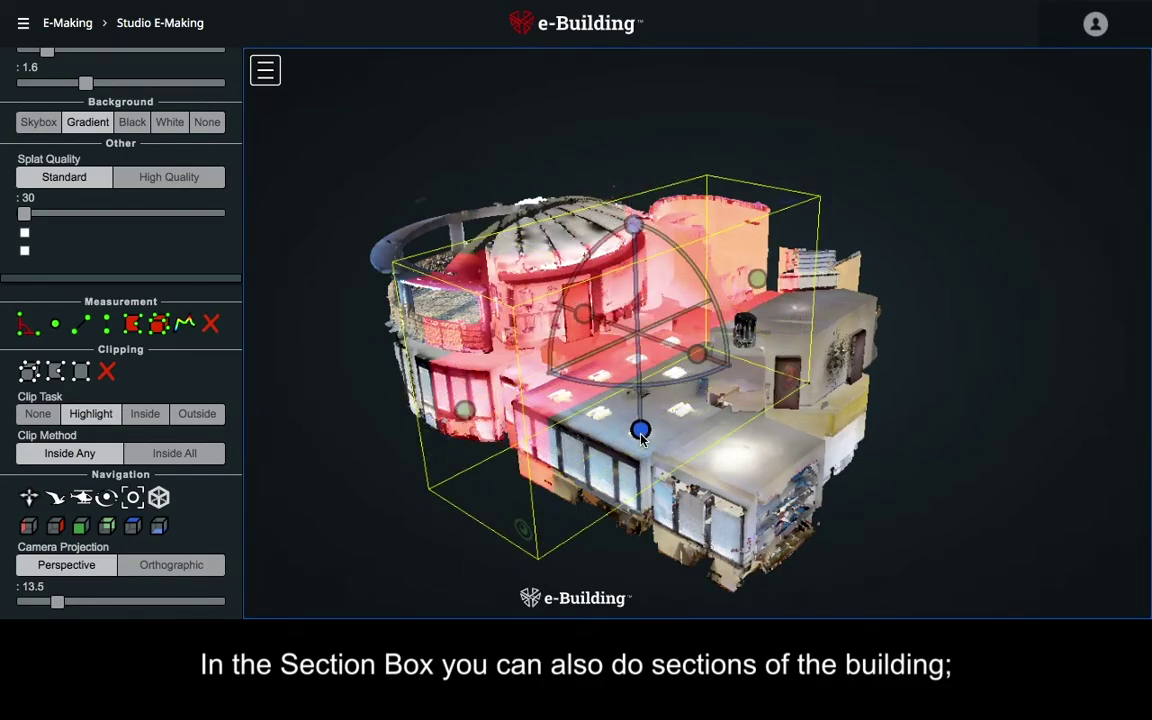
{"action": "left_click", "coordinate": [145, 413]}
{"action": "left_click_drag", "start_coordinate": [686, 355], "coordinate": [720, 362]}
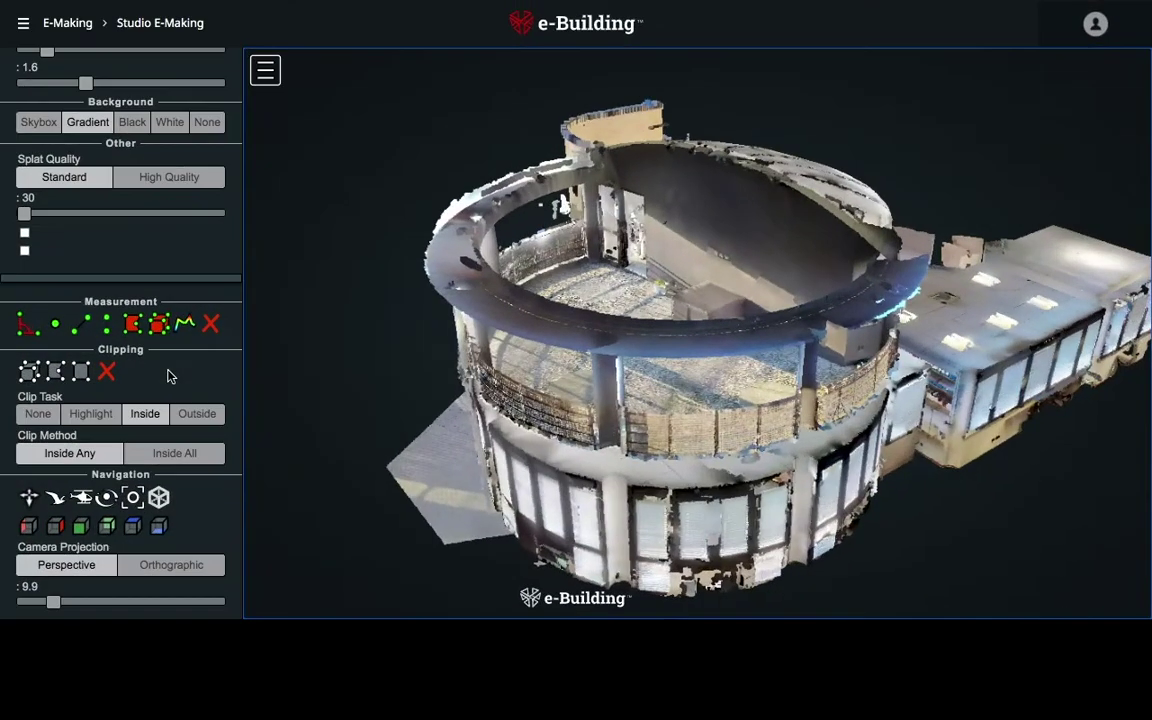
Measure a point's coordinates on the upper floor and the height of the terrace pillar, clearing the distance measurement.
{"action": "left_click", "coordinate": [56, 328]}
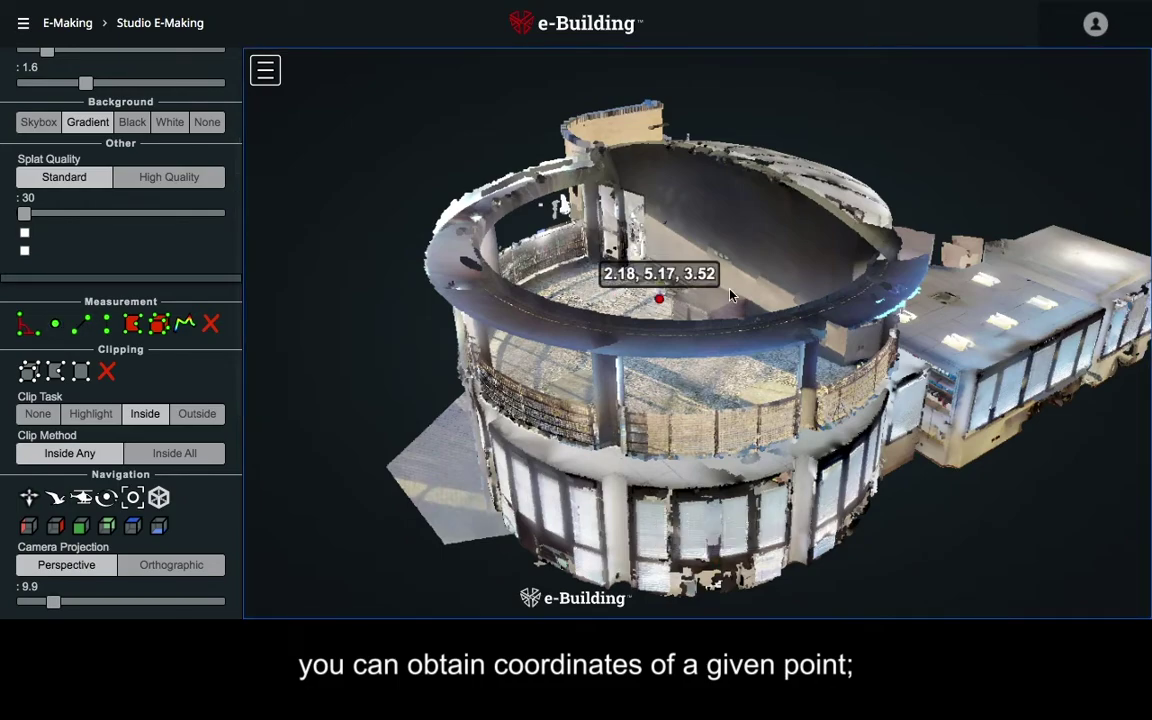
{"action": "left_click", "coordinate": [641, 198]}
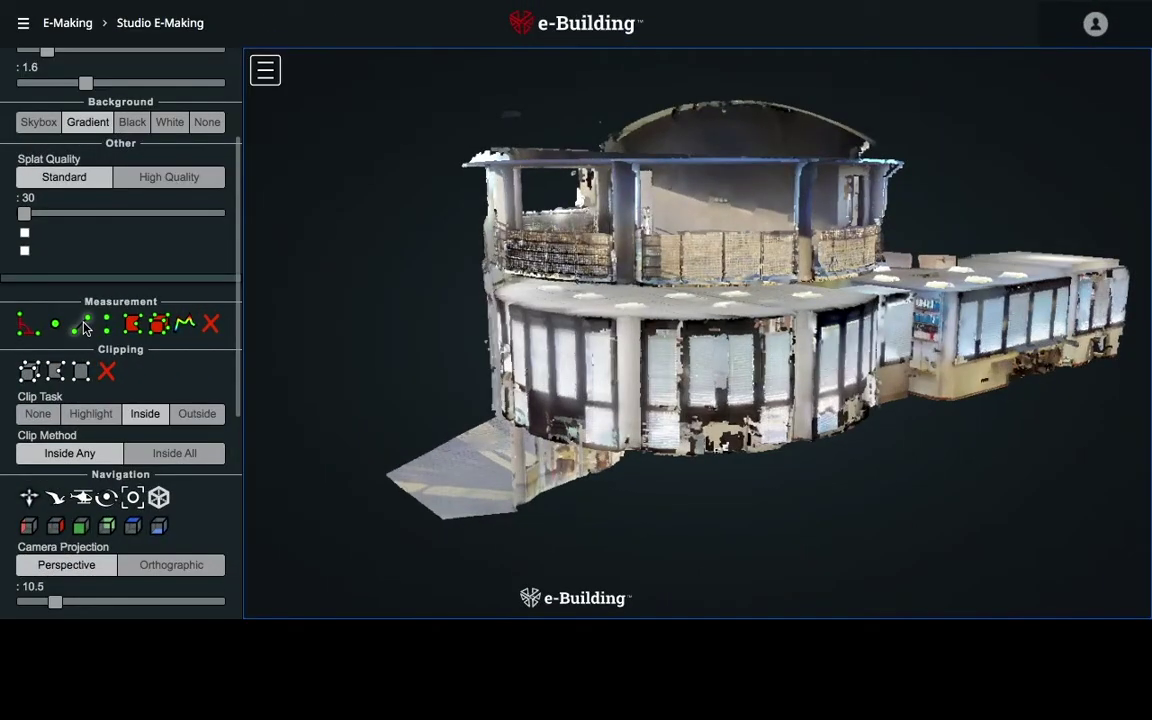
{"action": "left_click", "coordinate": [615, 167]}
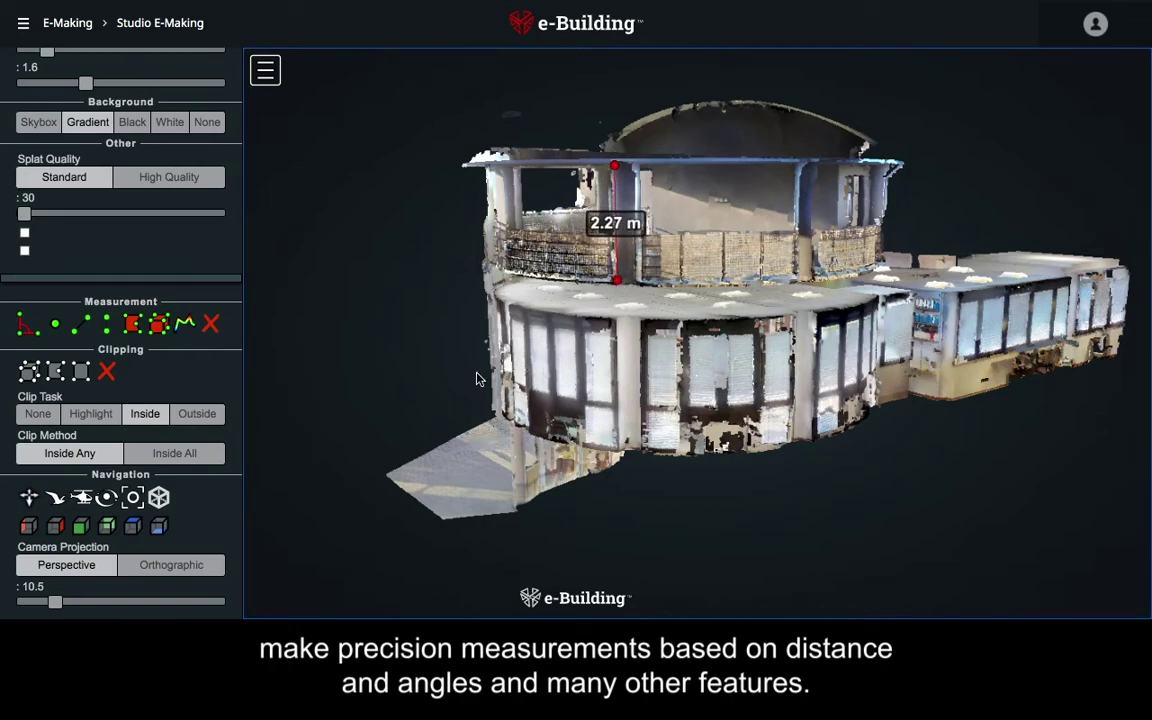
{"action": "left_click", "coordinate": [211, 327]}
Measure the angles between the terrace pillar's top, its base and the floor slab's front edge, and remove the measurement.
{"action": "left_click", "coordinate": [27, 325]}
{"action": "left_click", "coordinate": [633, 167]}
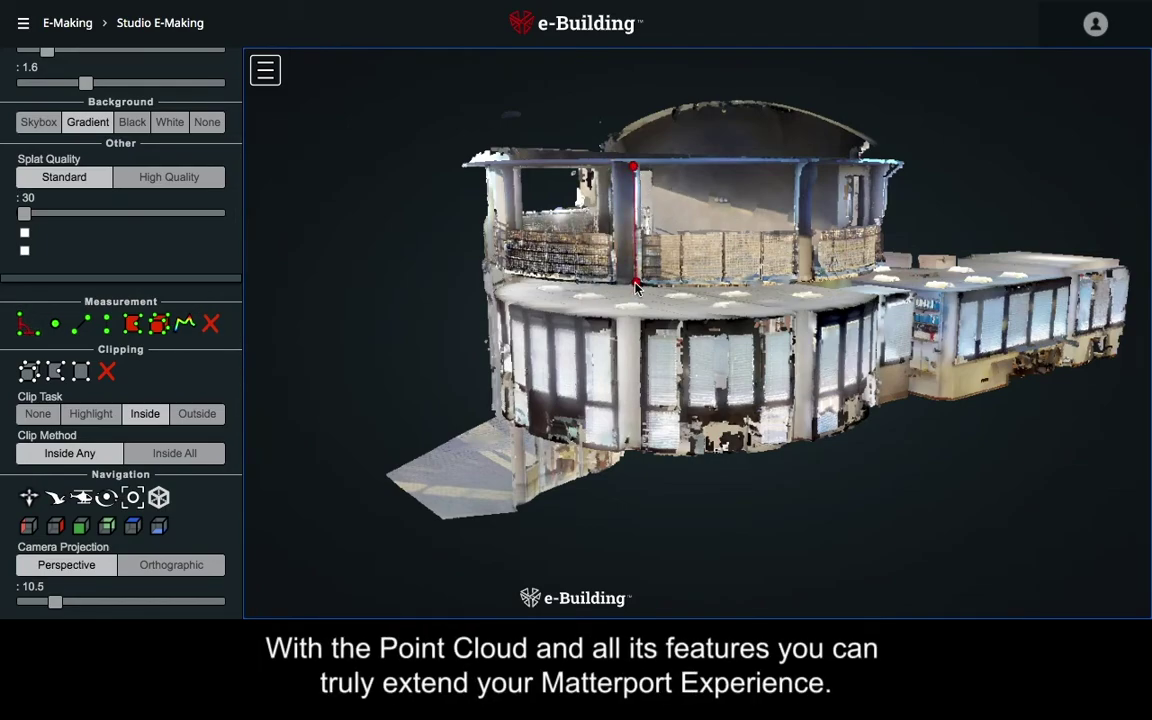
{"action": "left_click", "coordinate": [637, 282]}
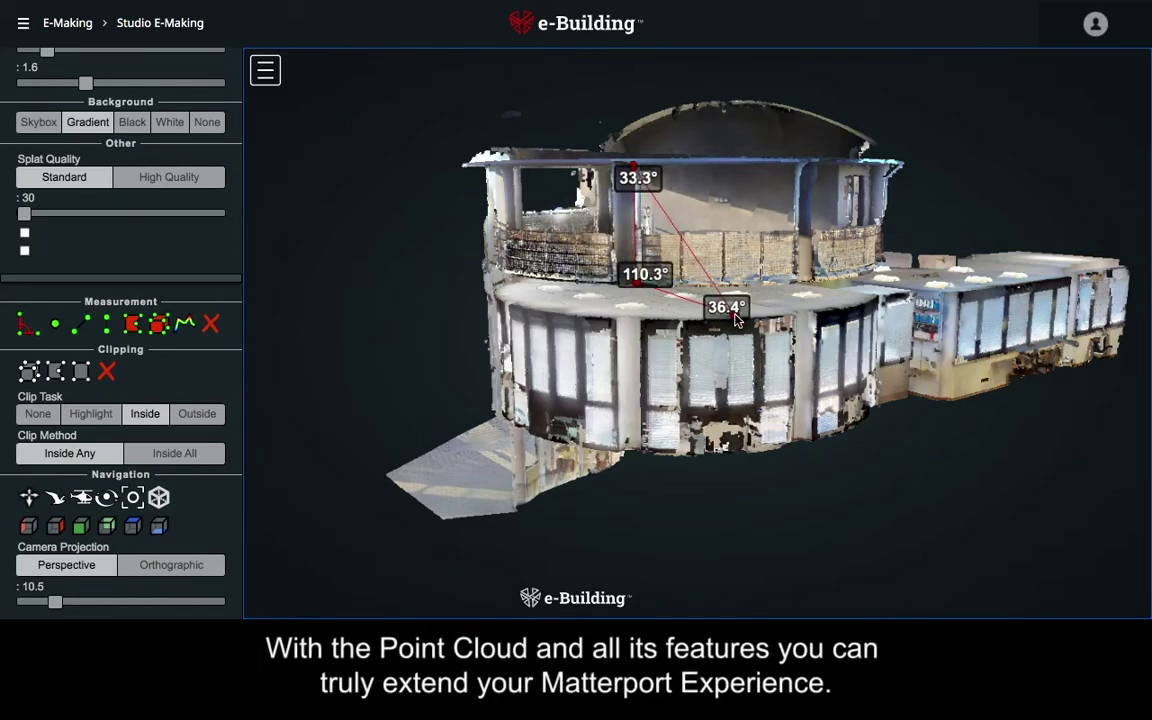
{"action": "left_click", "coordinate": [735, 318]}
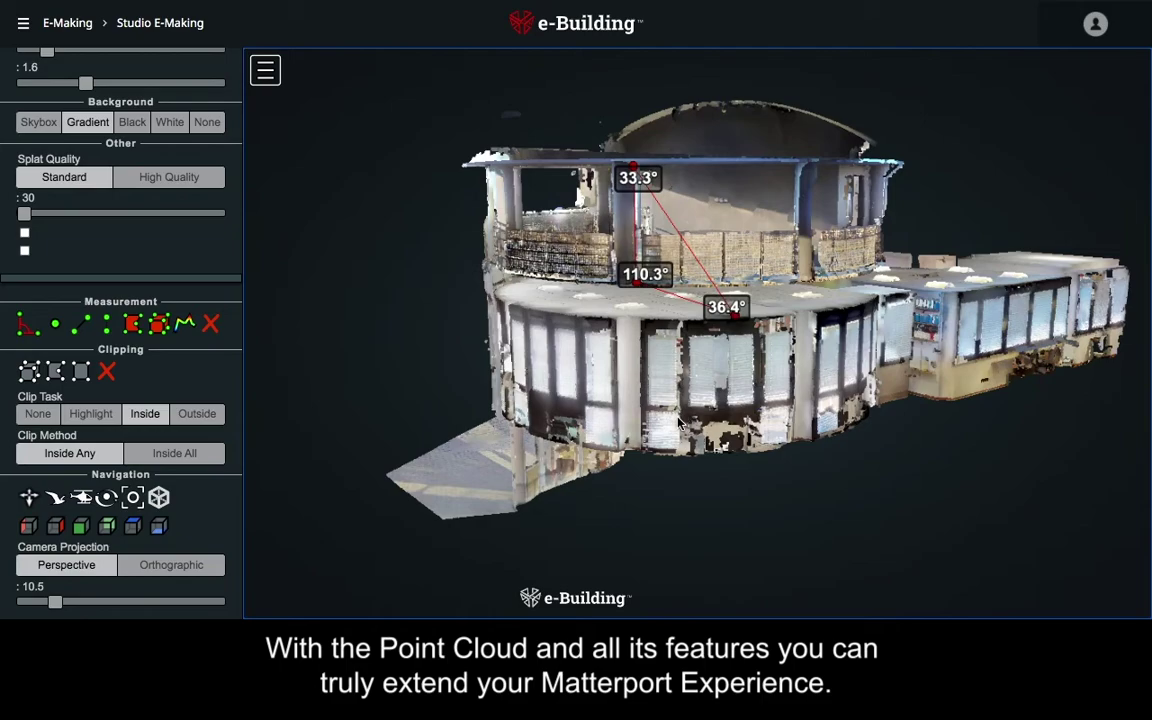
{"action": "left_click", "coordinate": [212, 327]}
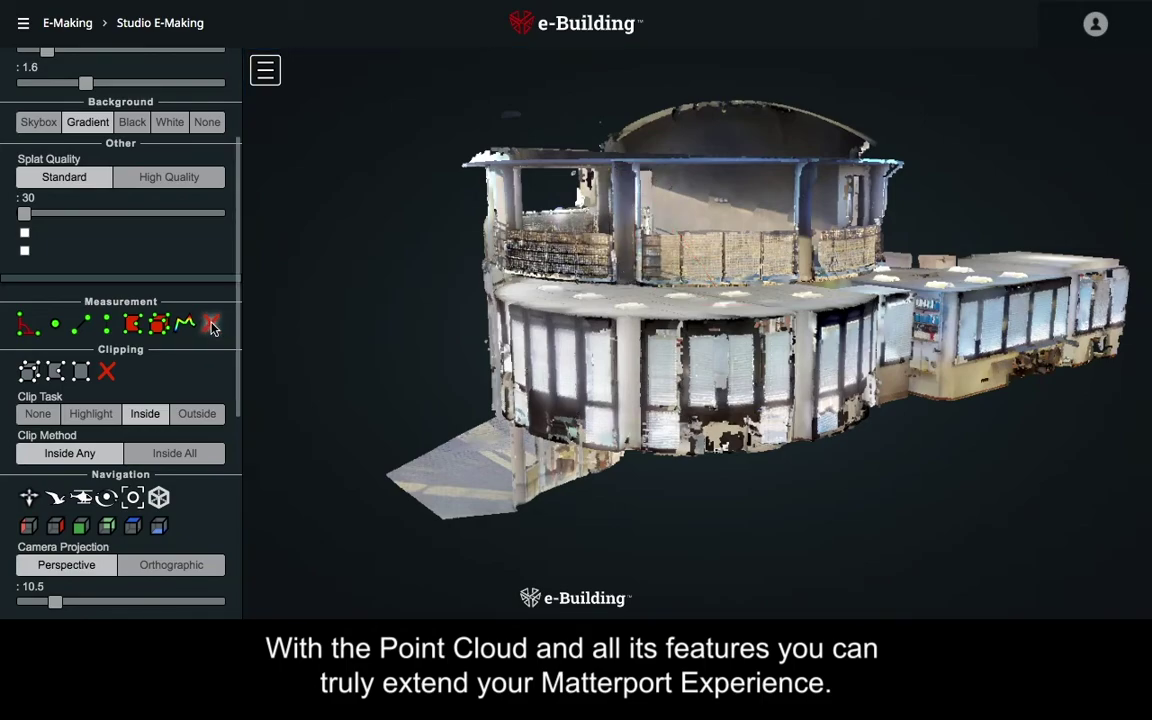